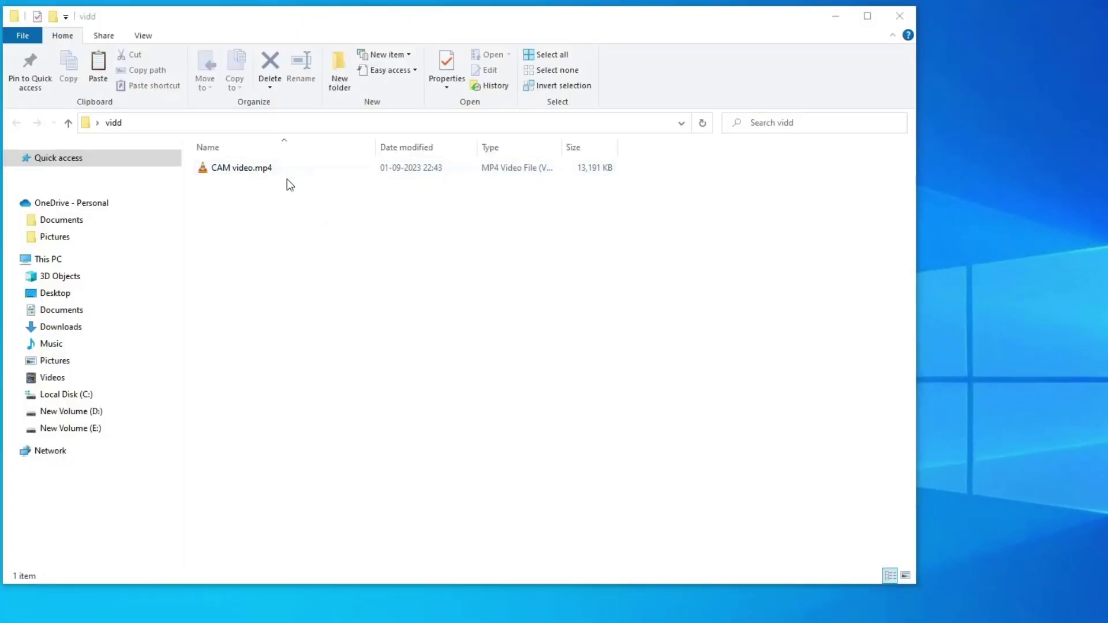
Step: Rename the file CAM video.mp4 in the vidd folder to NEW VID.mp4
click(258, 167)
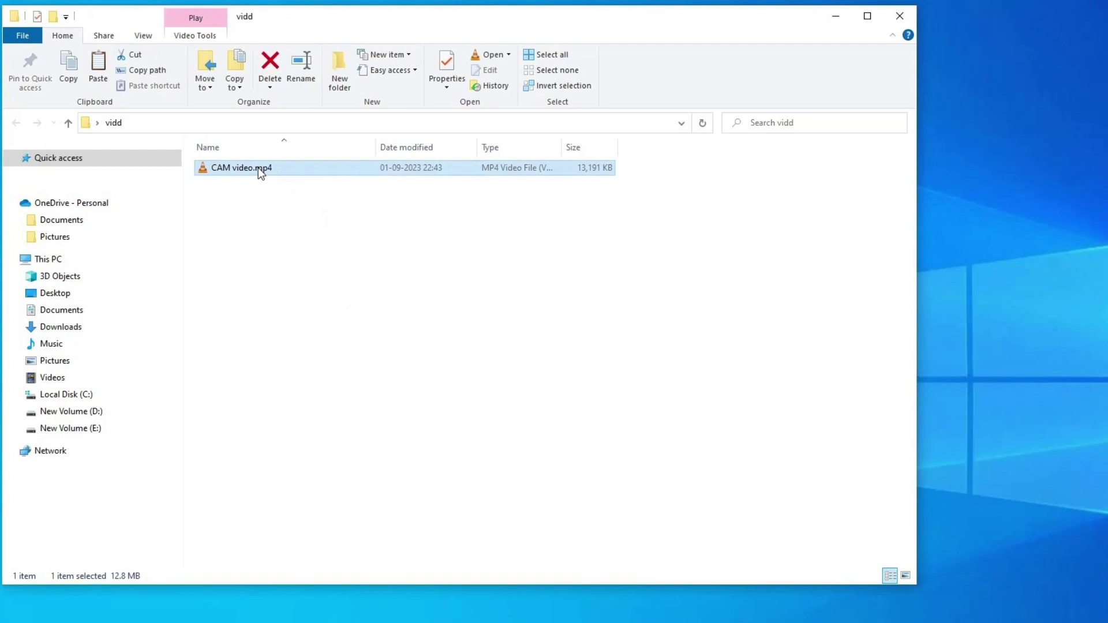
right_click(260, 172)
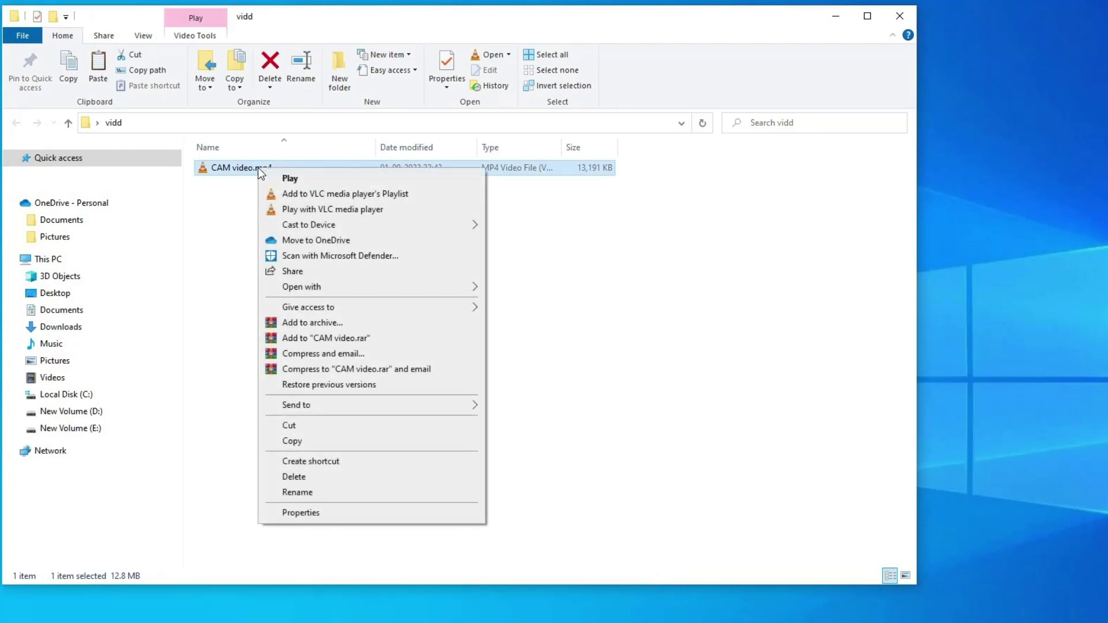
click(297, 493)
text(NEW)
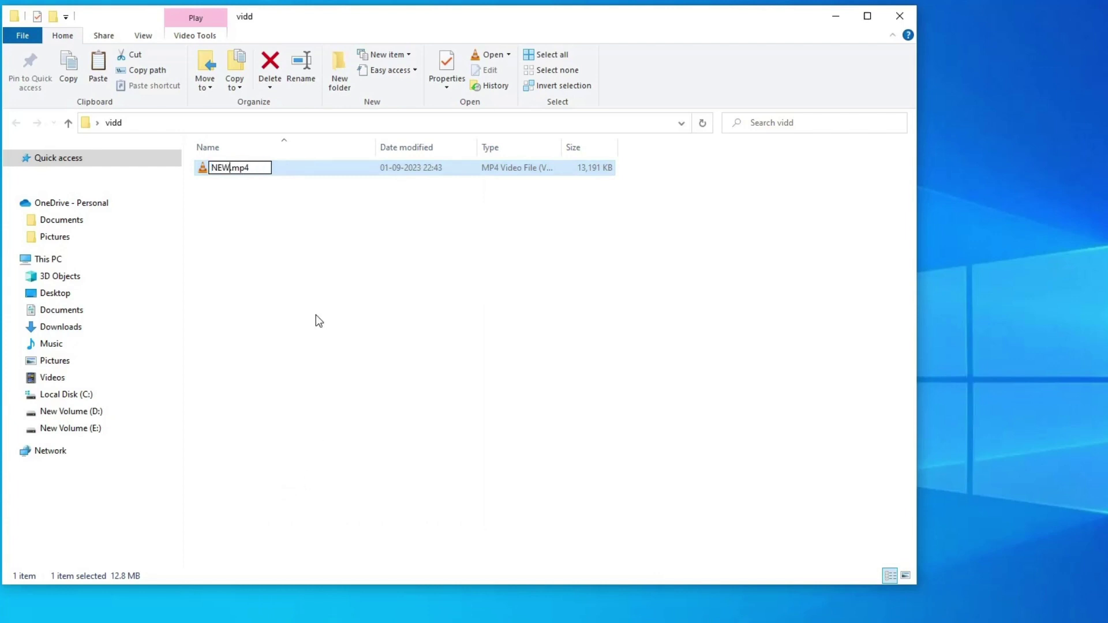
text( VID)
click(315, 316)
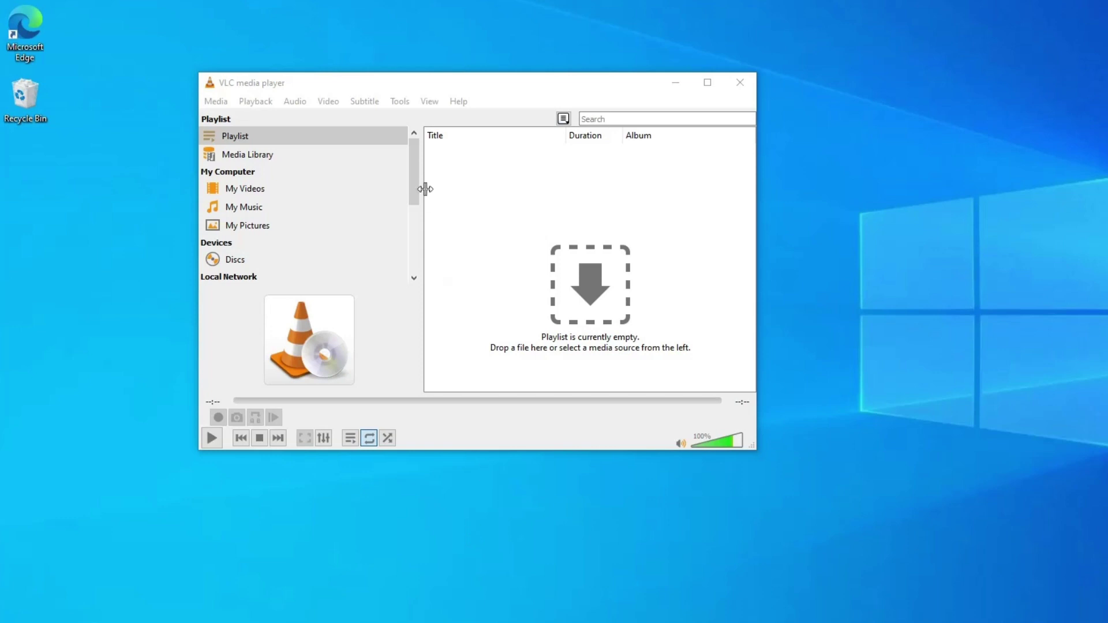
Step: In VLC media player's input and codec preferences, set hardware-accelerated decoding to Disable
click(408, 102)
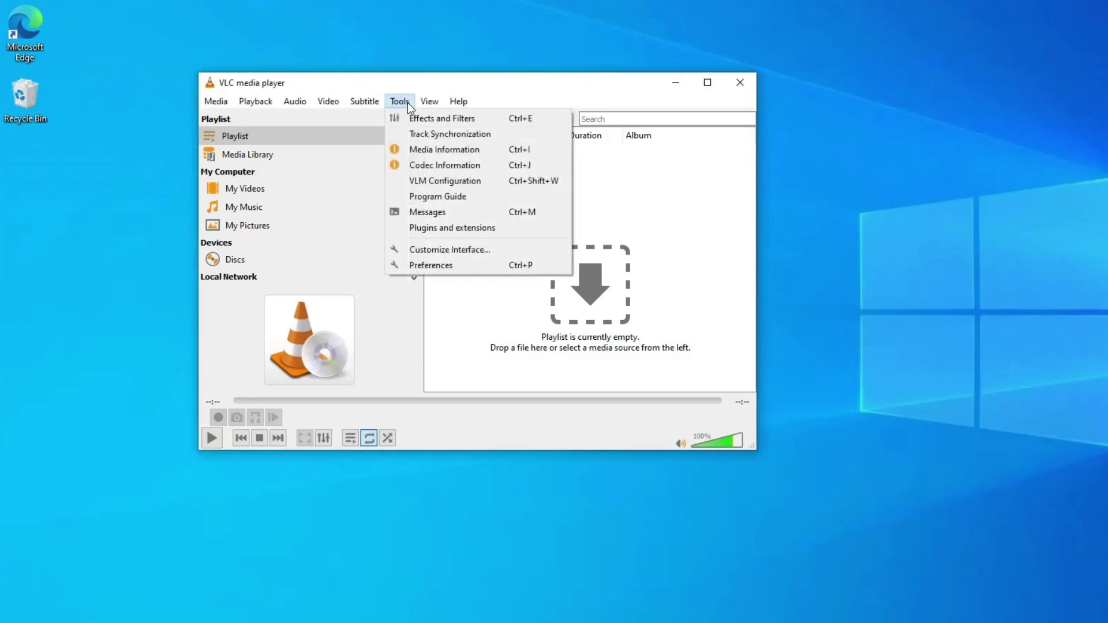
click(434, 265)
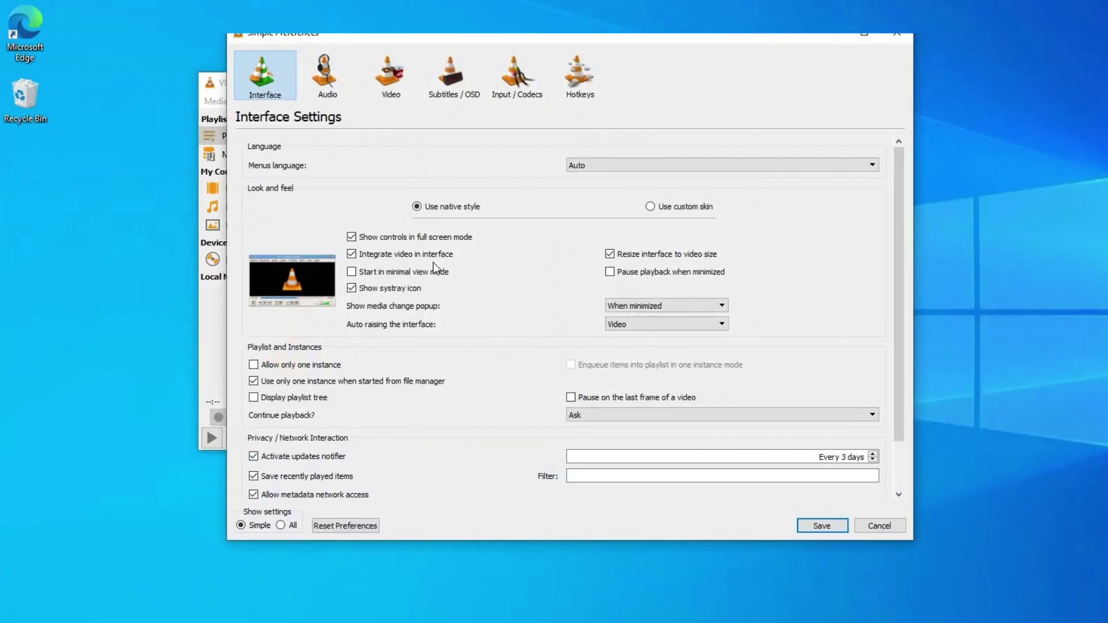
click(528, 90)
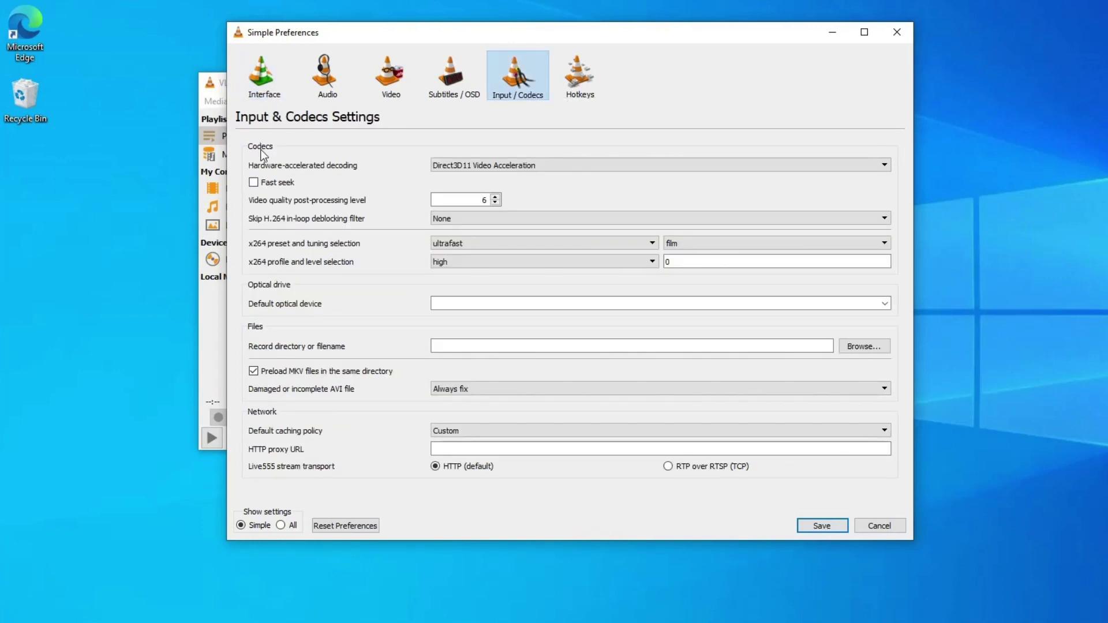
click(508, 165)
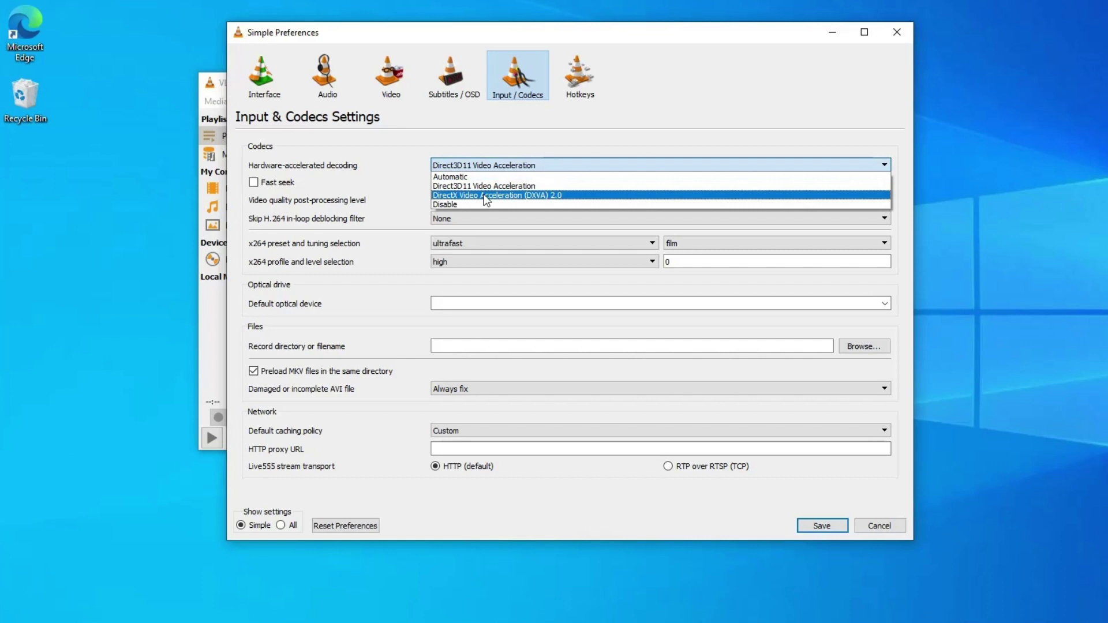
click(472, 204)
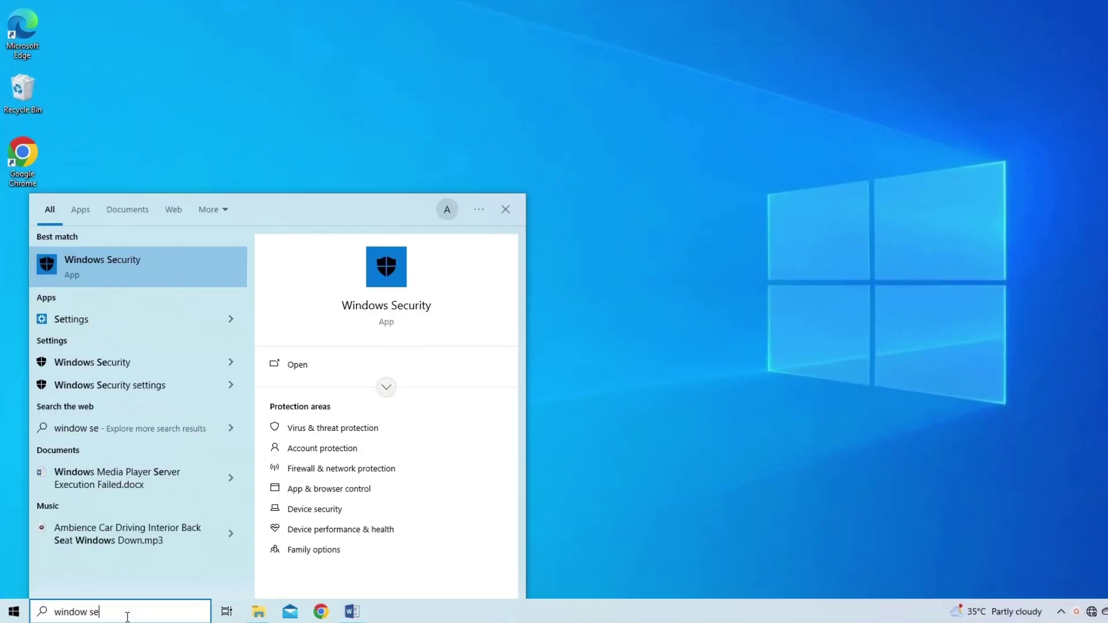
Step: Find and open Windows Security, and go to the virus and threat protection exclusions for adding or removing items
text(curity)
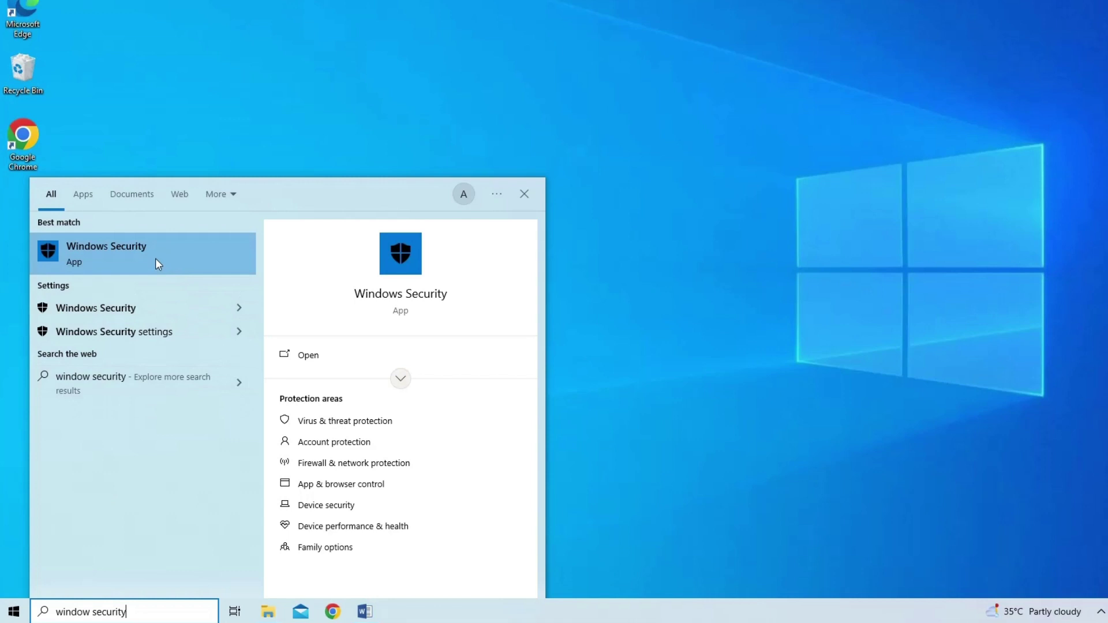
click(155, 258)
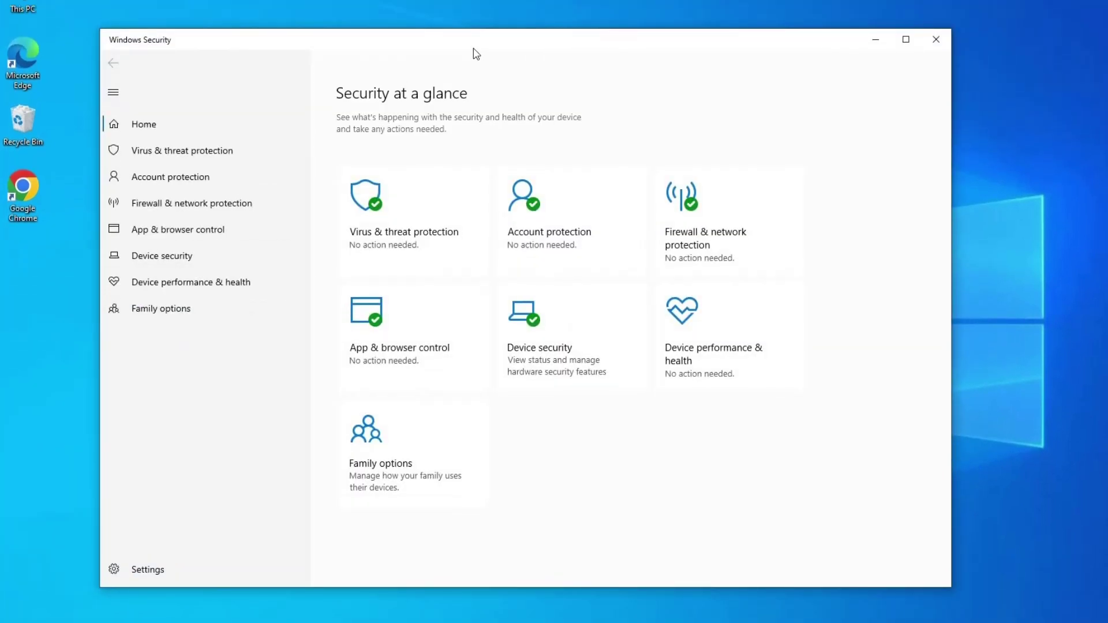
click(416, 205)
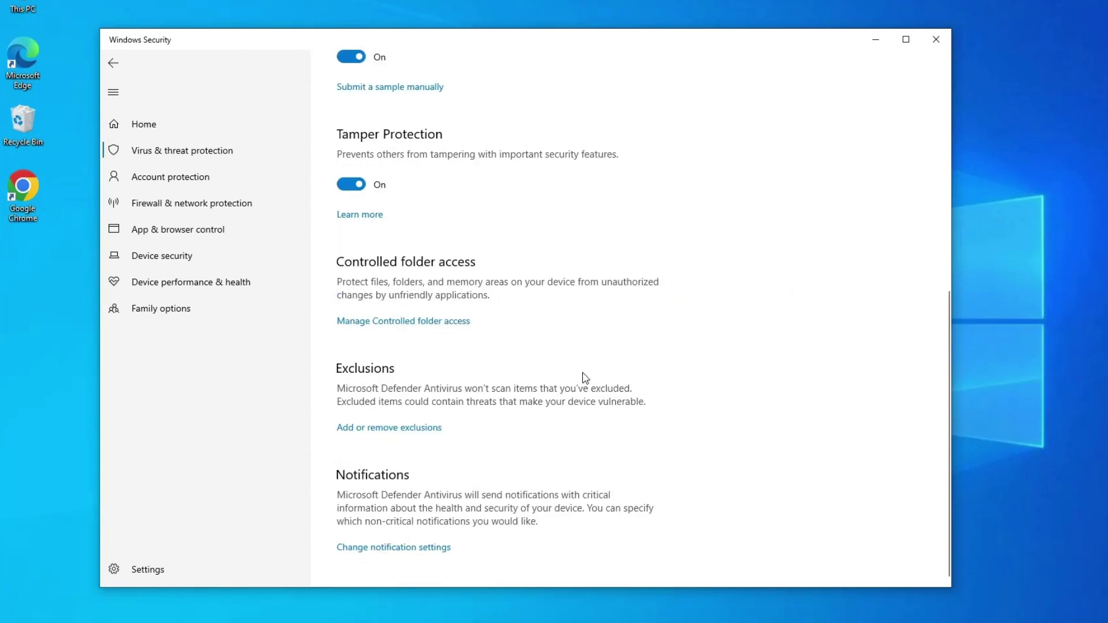
click(409, 428)
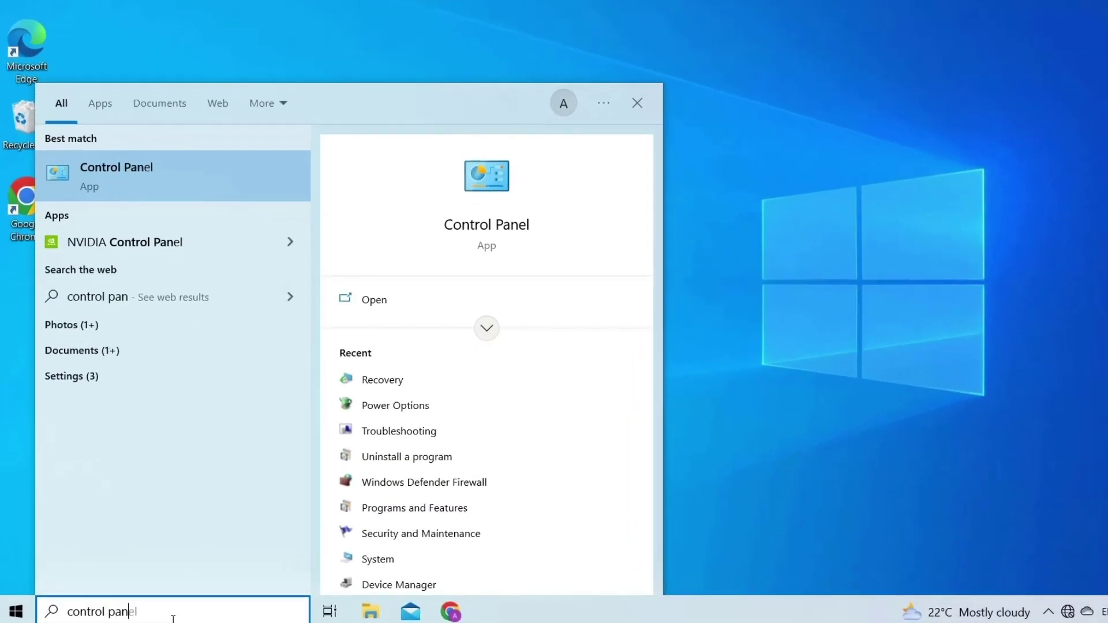
Step: Through Control Panel, select turning off Windows Defender Firewall for both private and public networks
text(el)
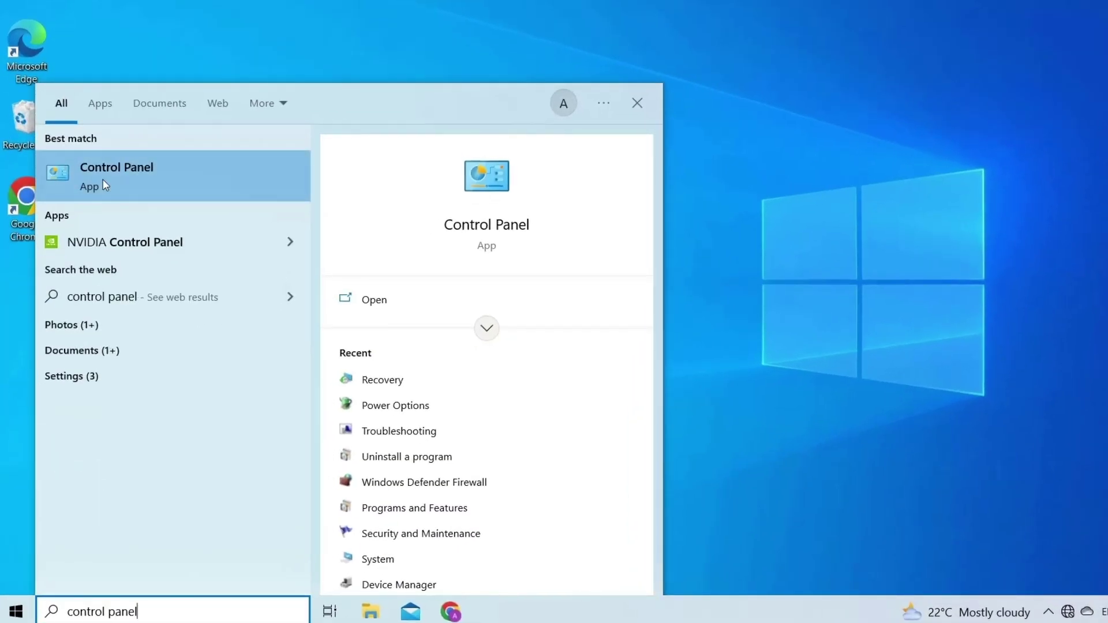
click(105, 185)
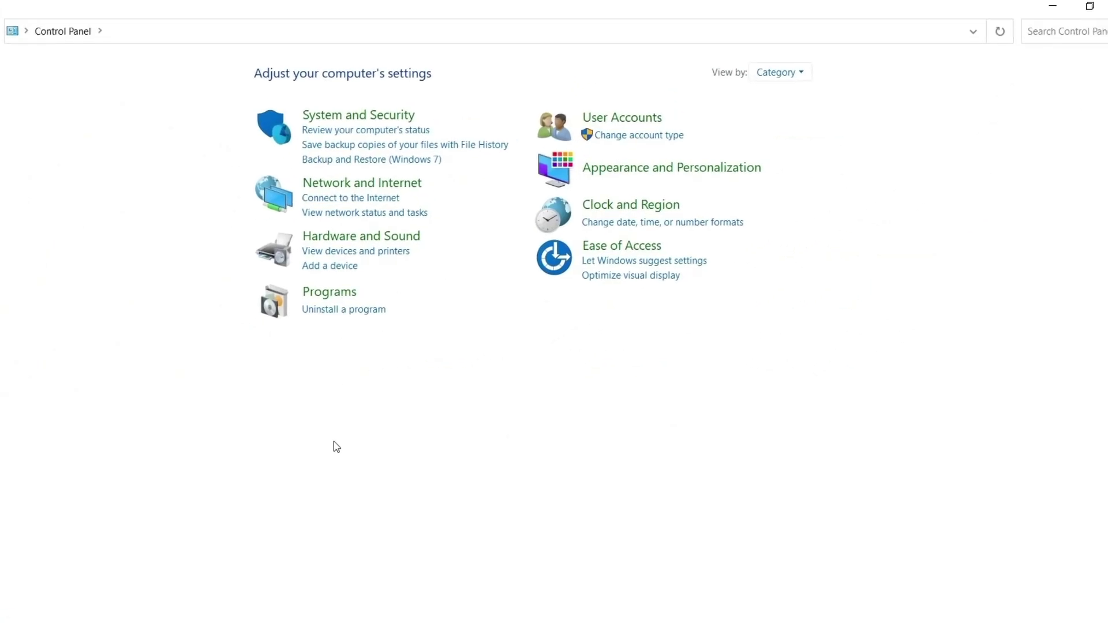
click(393, 115)
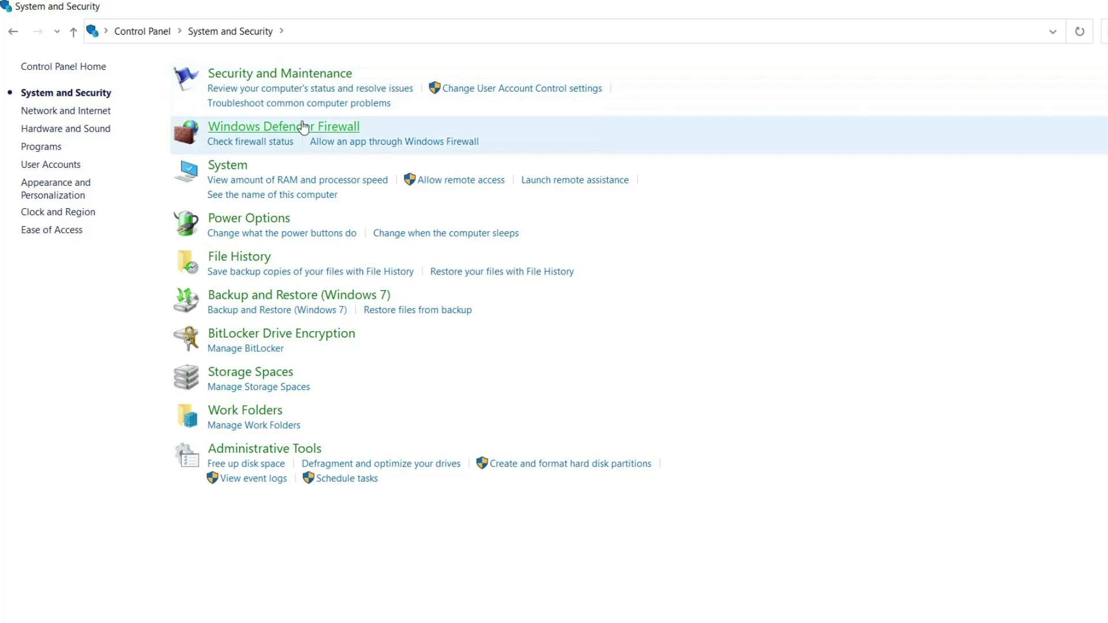
click(274, 132)
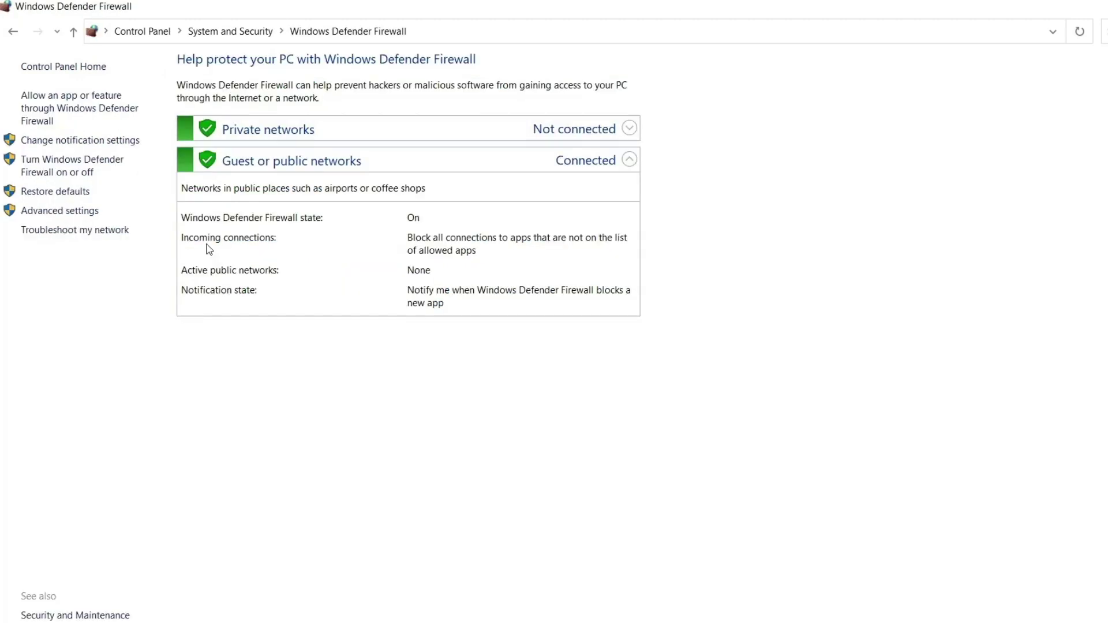
click(106, 163)
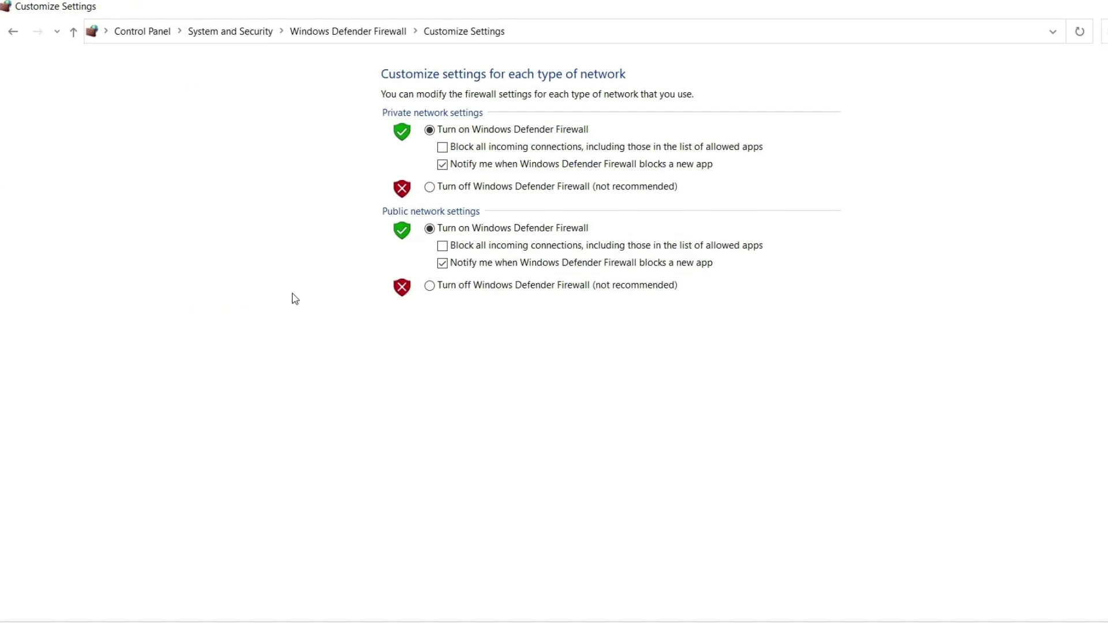
click(430, 187)
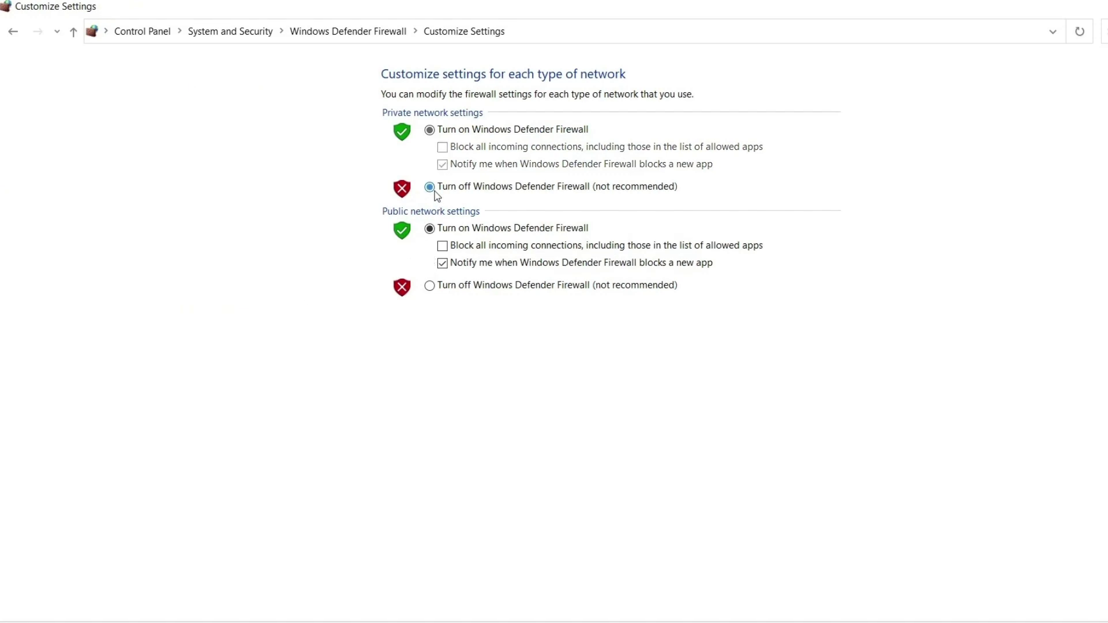
click(430, 285)
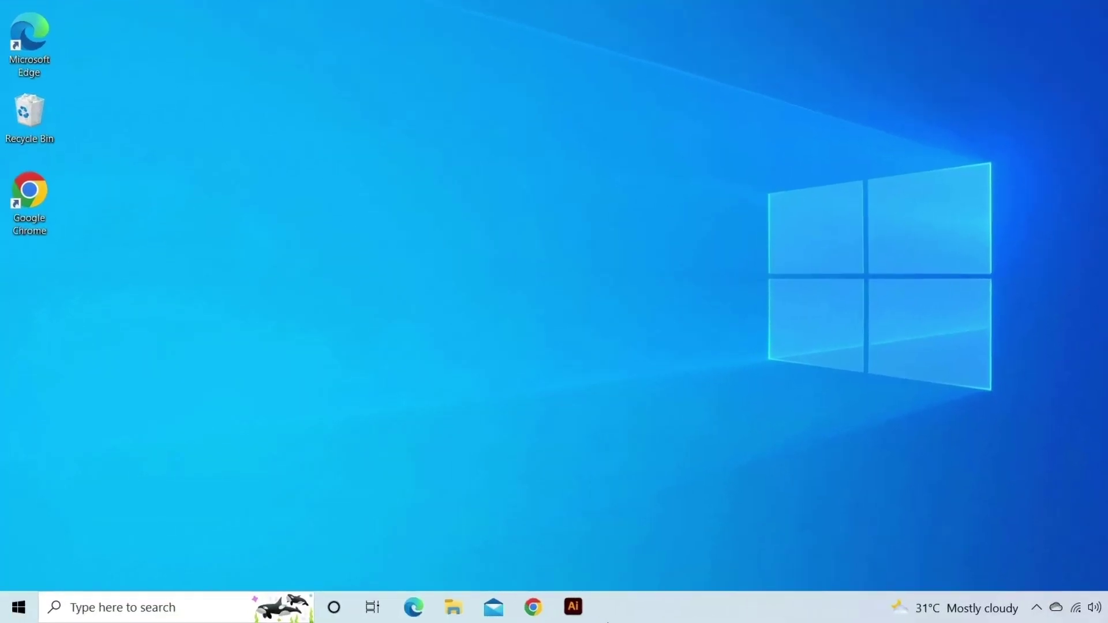
Step: Open the additional troubleshooters from the Troubleshoot page of Windows' Update & Security settings
click(16, 610)
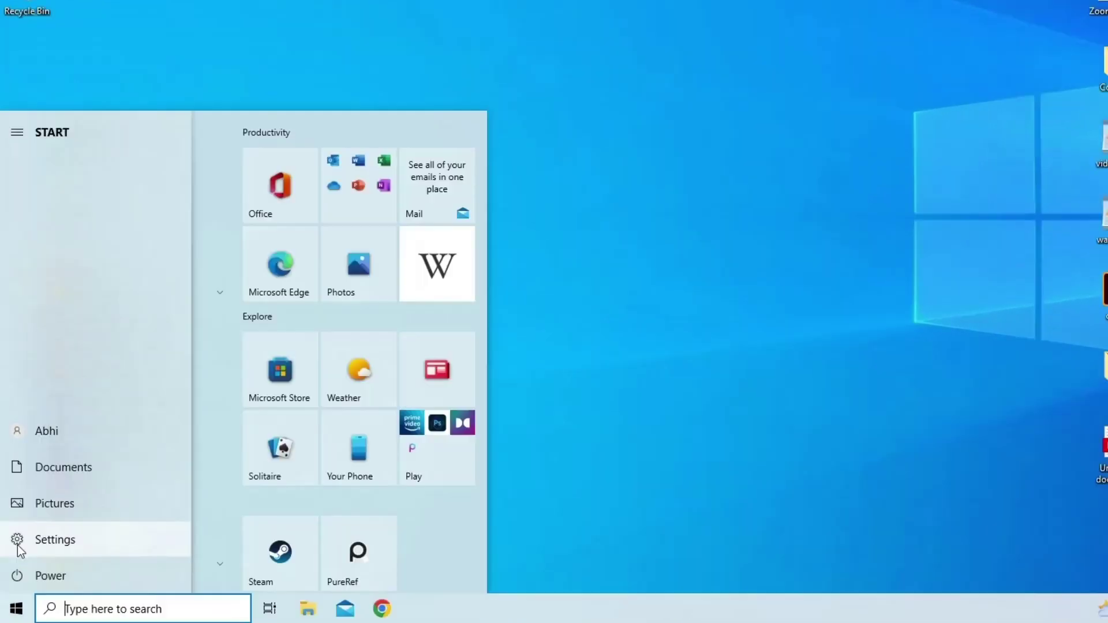
click(49, 540)
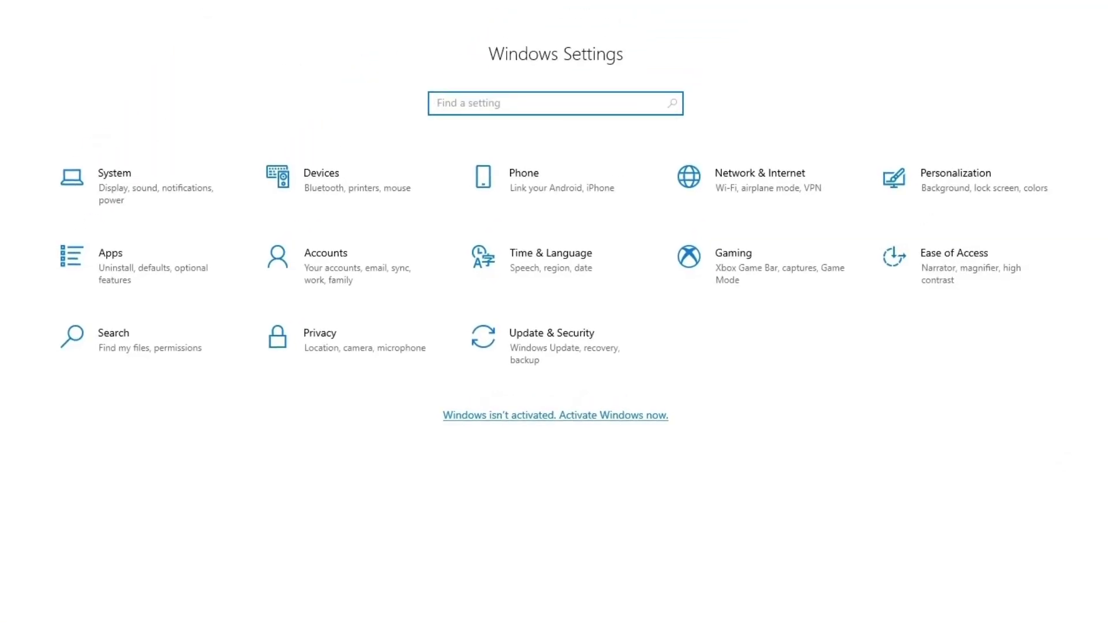
click(560, 353)
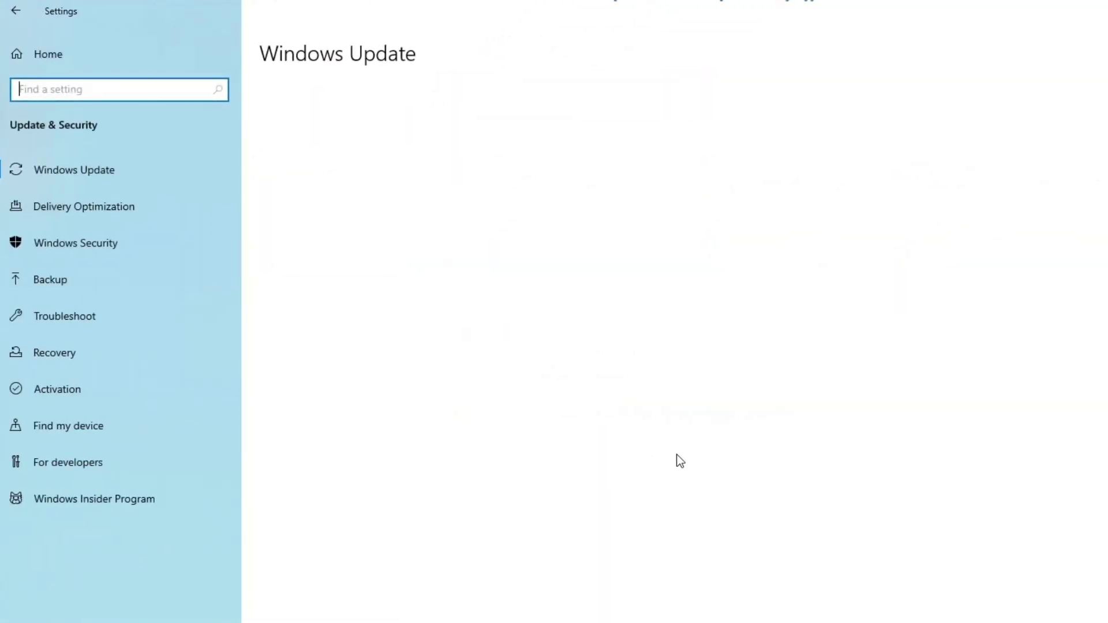
click(81, 321)
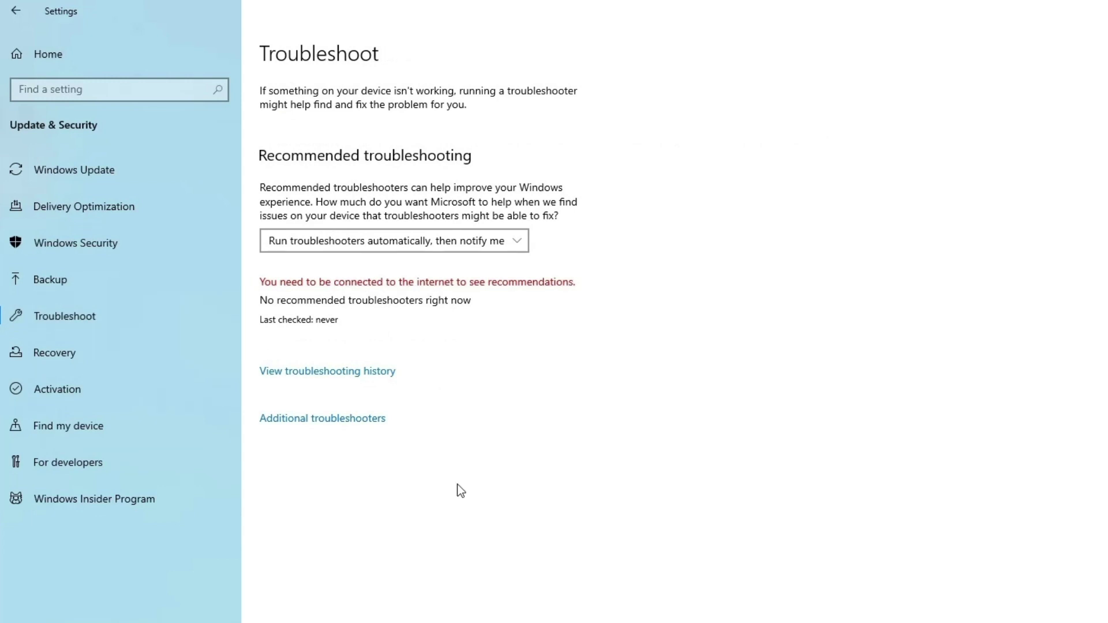
click(483, 248)
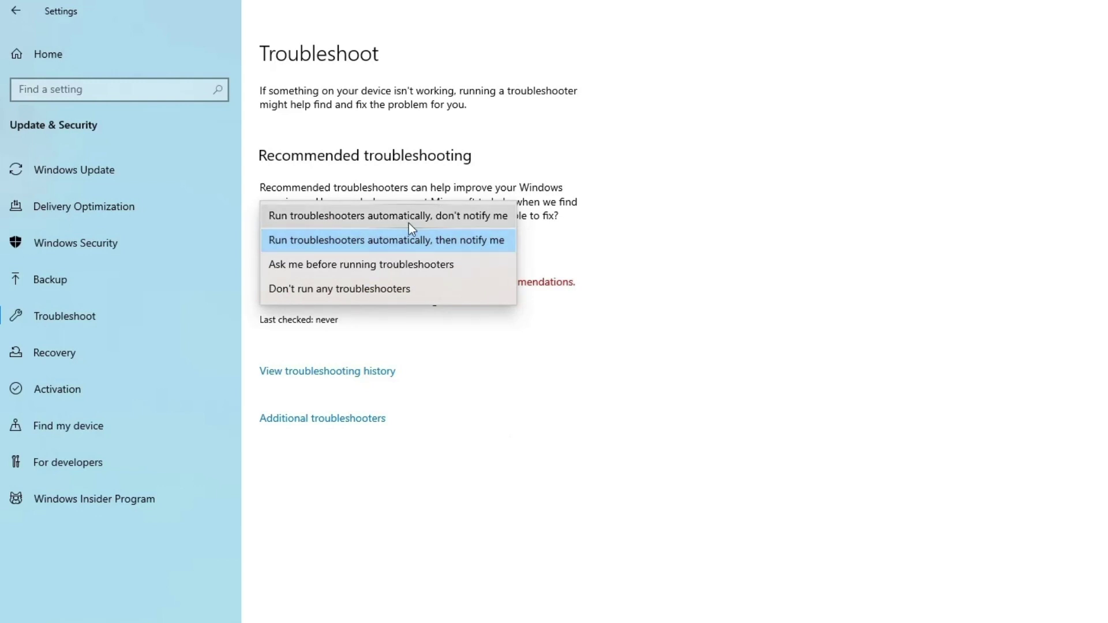
click(425, 413)
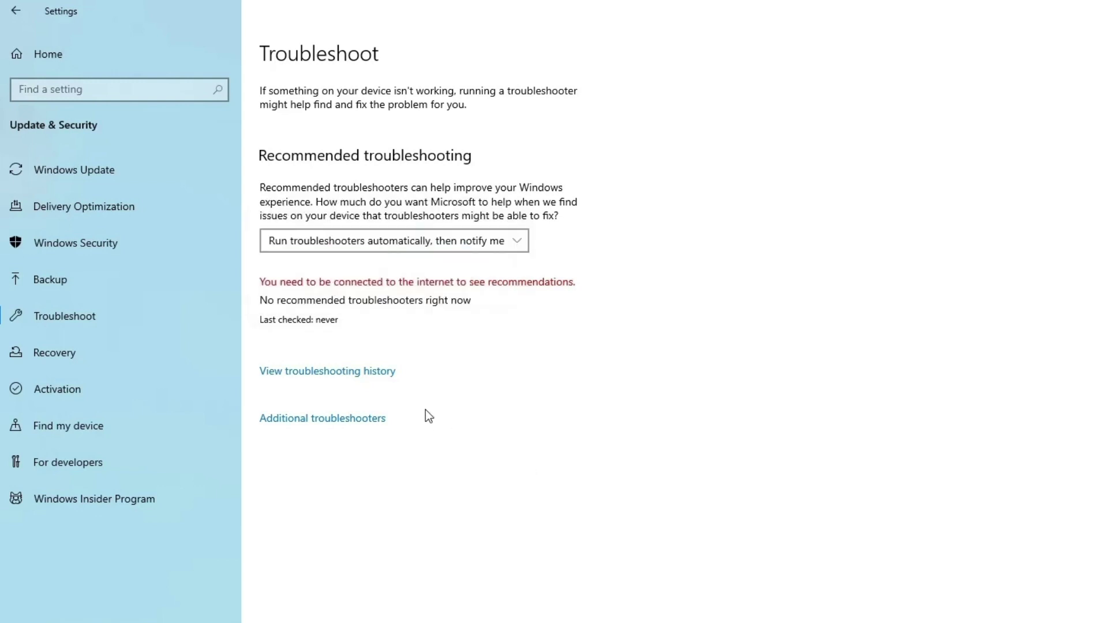
click(371, 422)
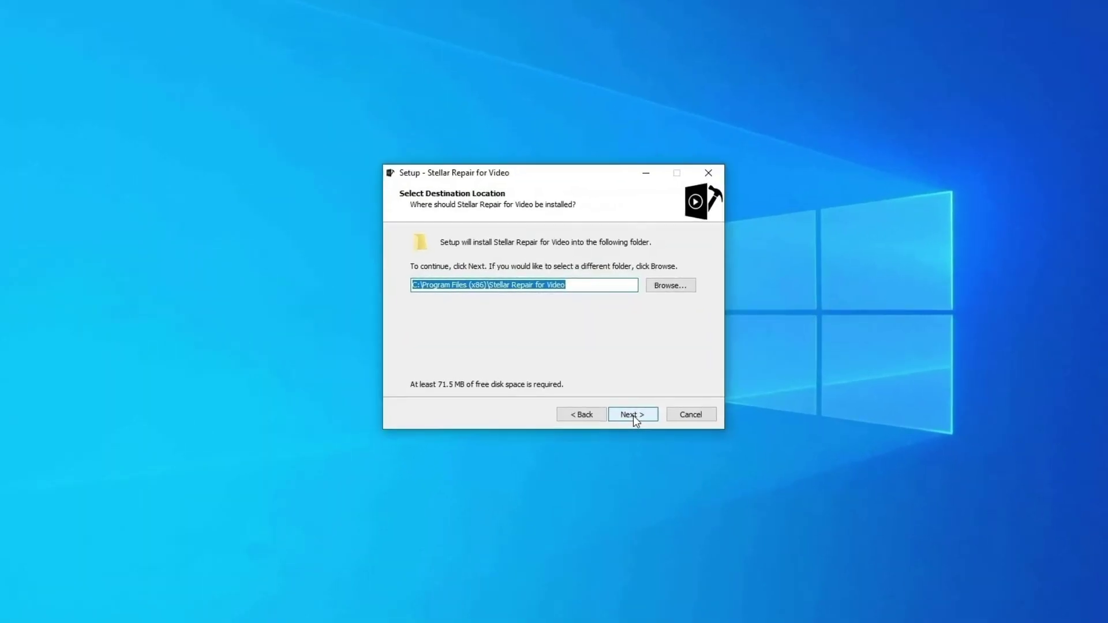
Step: Install Stellar Repair for Video with the default destination folder, Start menu folder and desktop icon
click(633, 416)
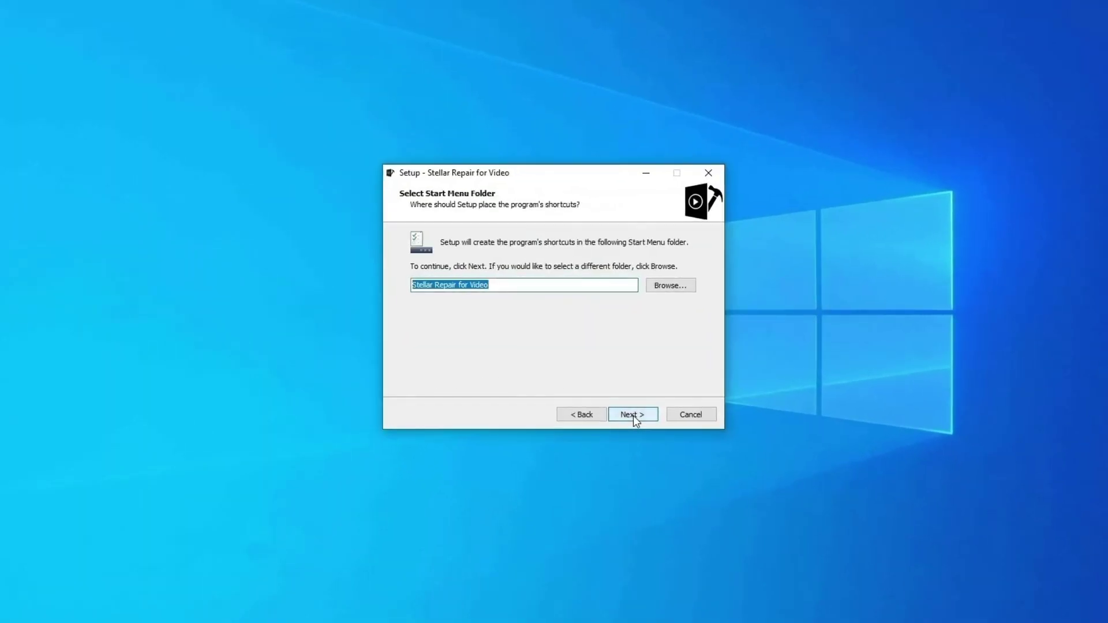
click(633, 414)
click(633, 414)
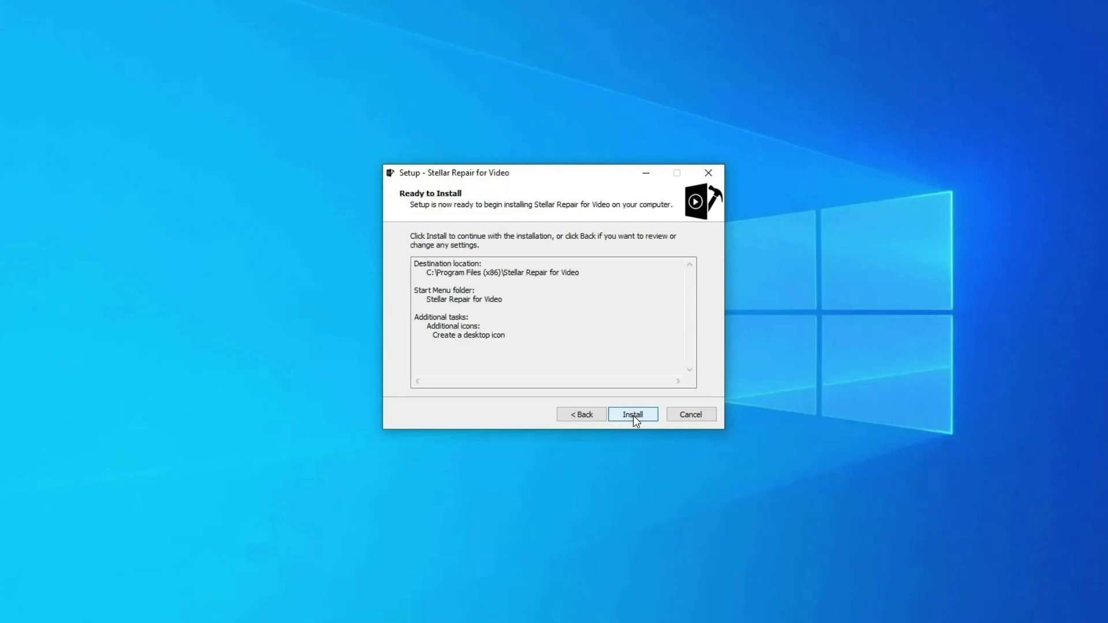
click(633, 416)
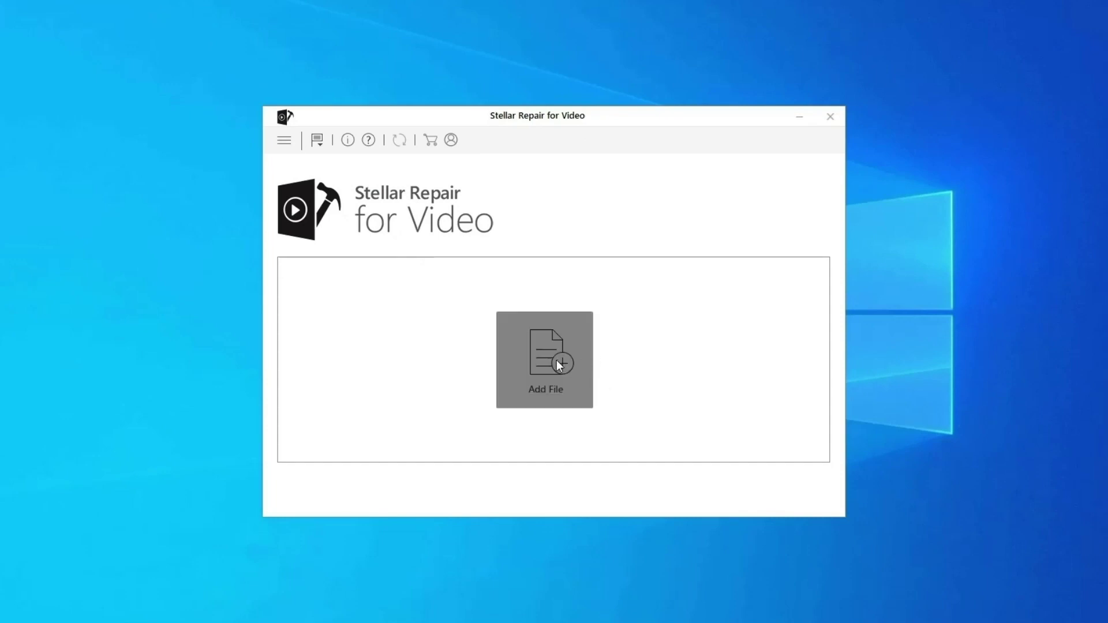
Step: Add WINDOW.AVI from the Desktop's VIDEO folder to Stellar Repair for Video and repair it
click(559, 365)
double_click(444, 237)
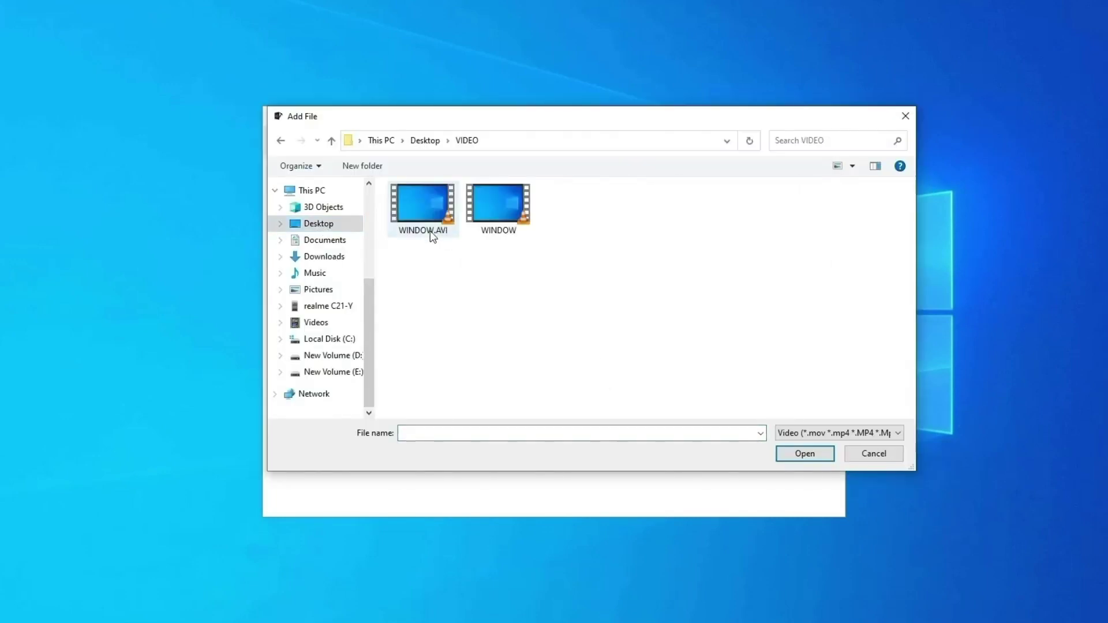
double_click(423, 231)
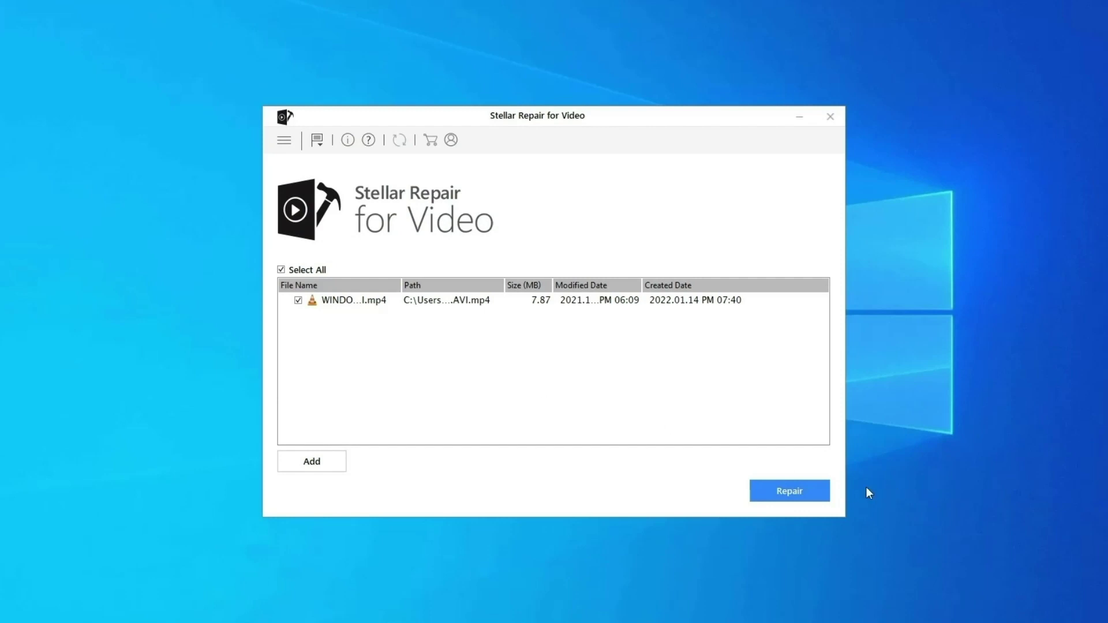
click(789, 494)
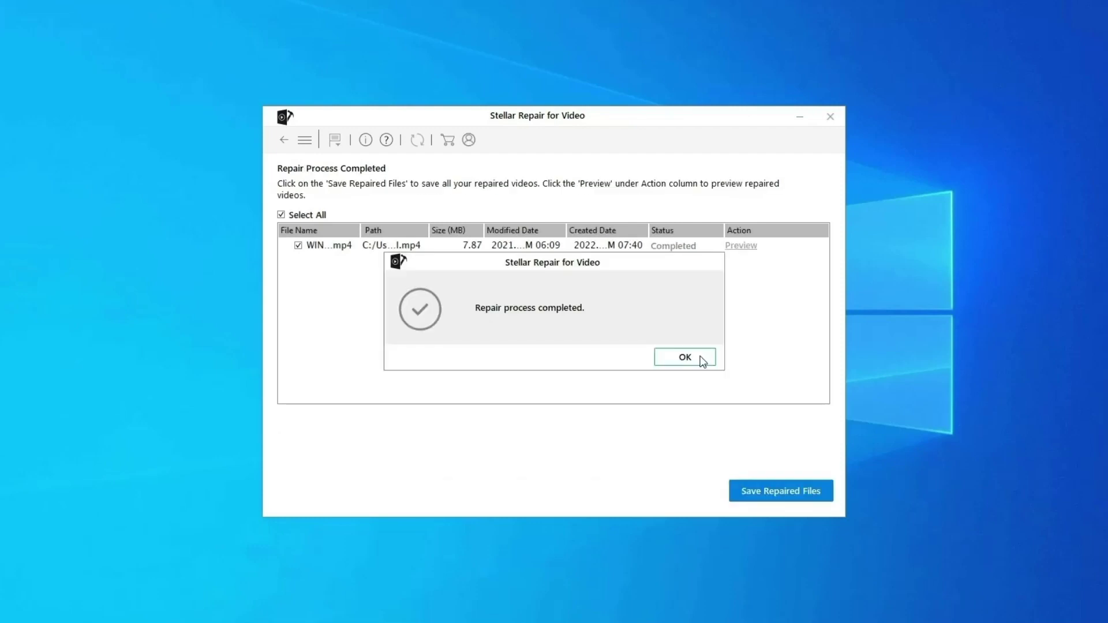
click(701, 360)
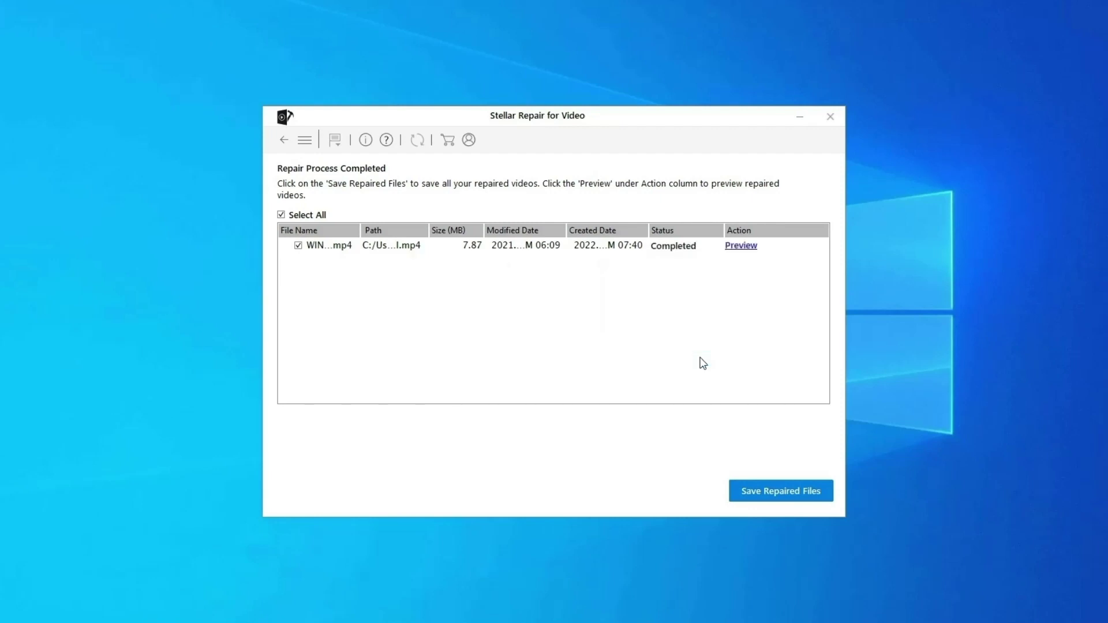